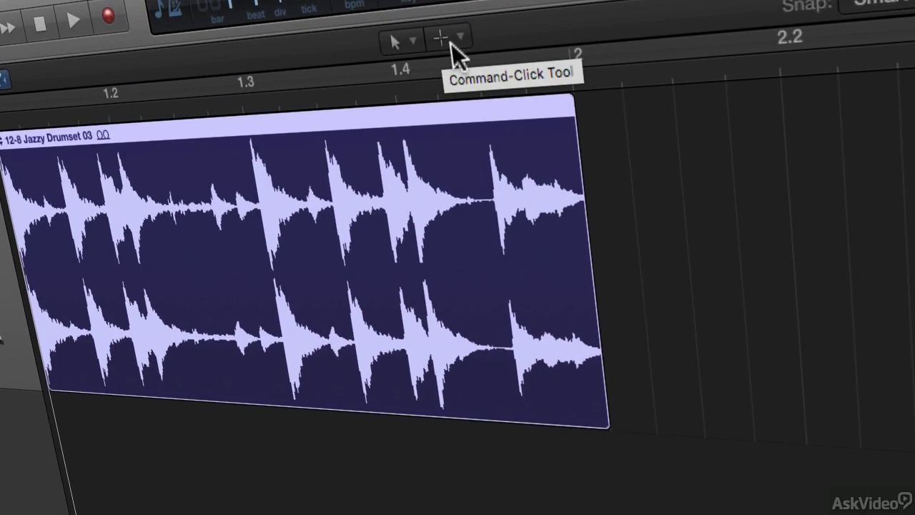
Review the tool menus, keeping Pointer as left-click tool and Marquee as Command-click tool
left_click(413, 45)
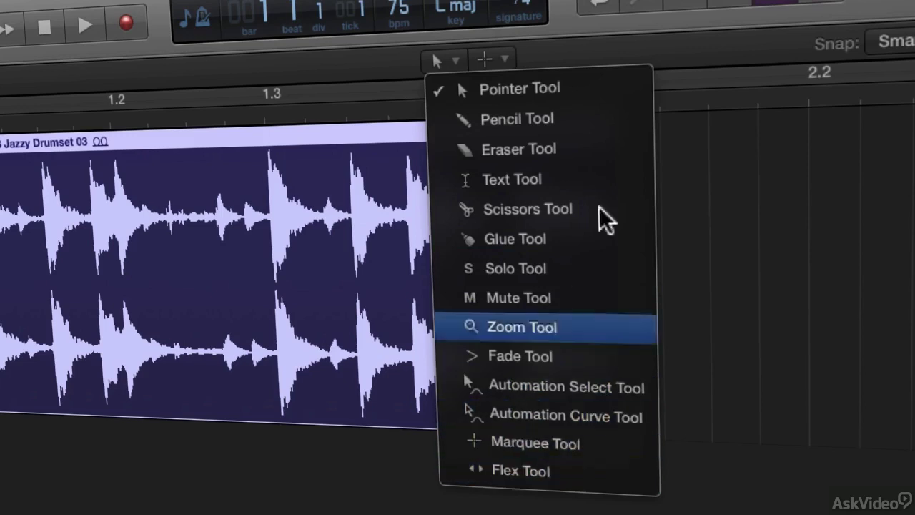
left_click(617, 57)
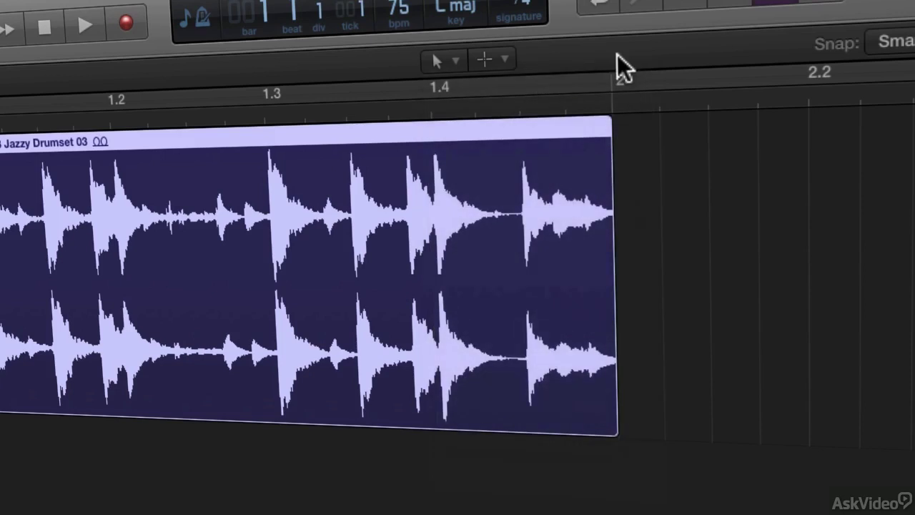
left_click(505, 60)
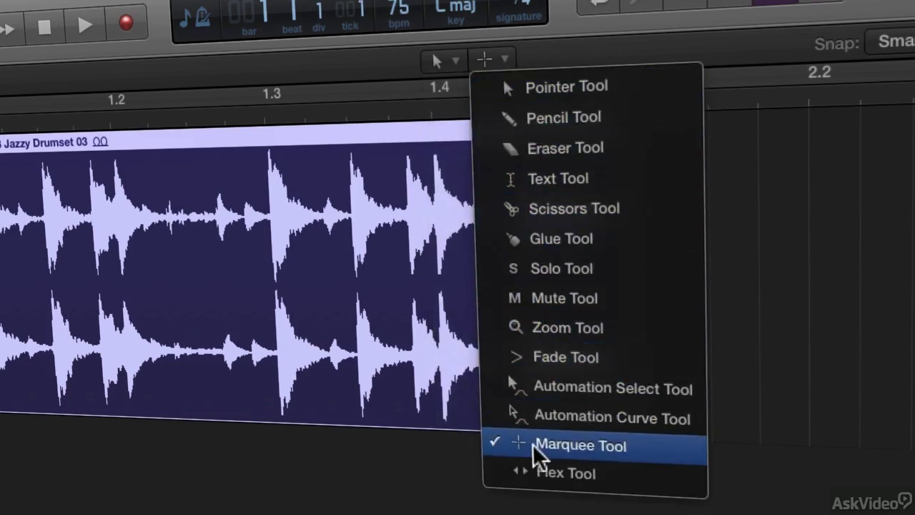
left_click(660, 66)
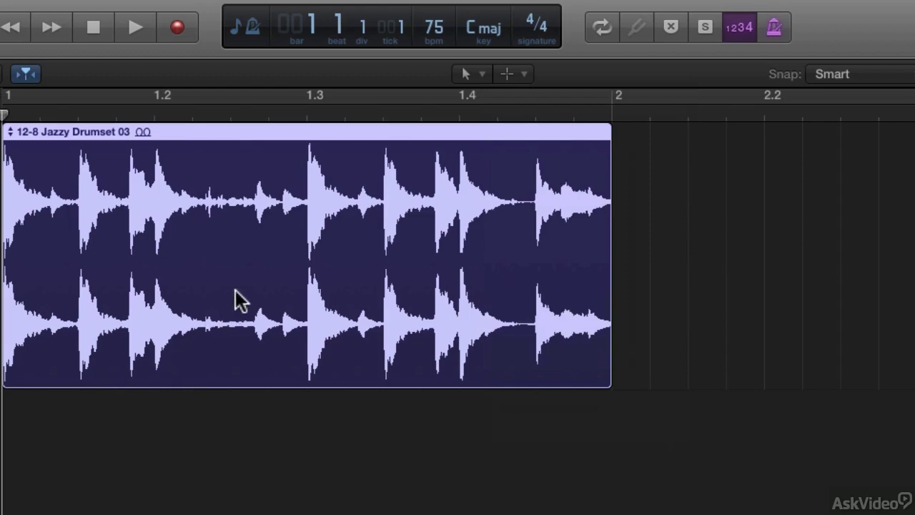
left_click(472, 74)
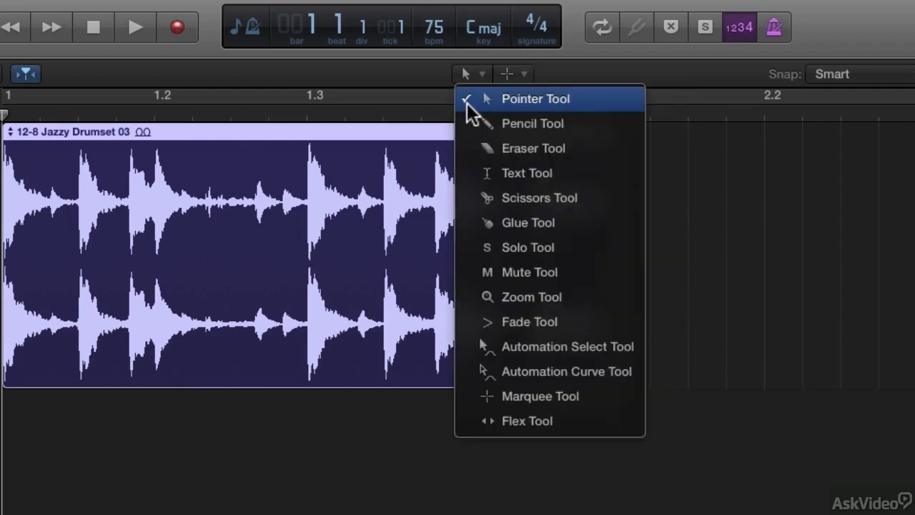
left_click(295, 69)
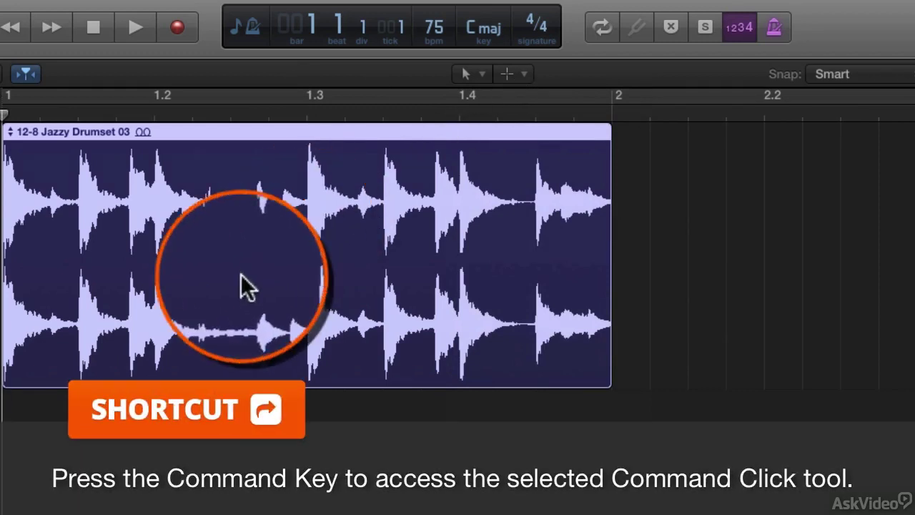
key("super")
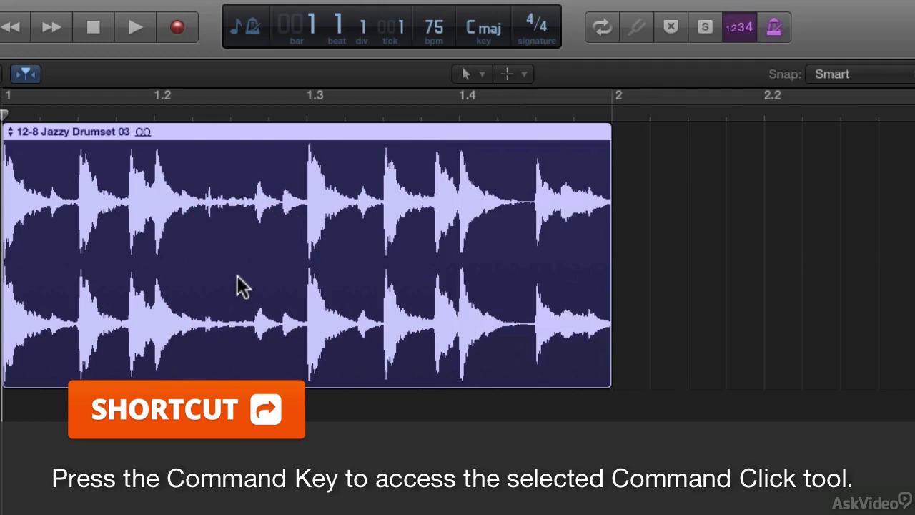
left_click(514, 74)
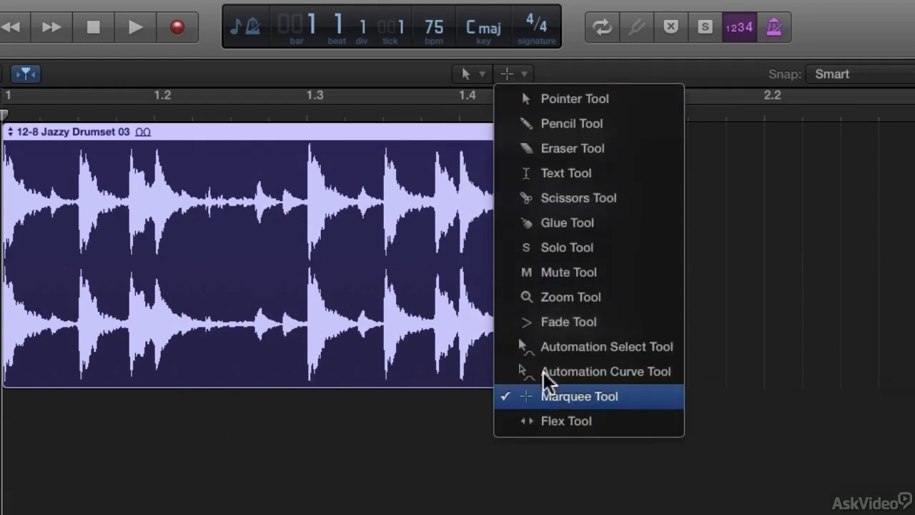
left_click(347, 76)
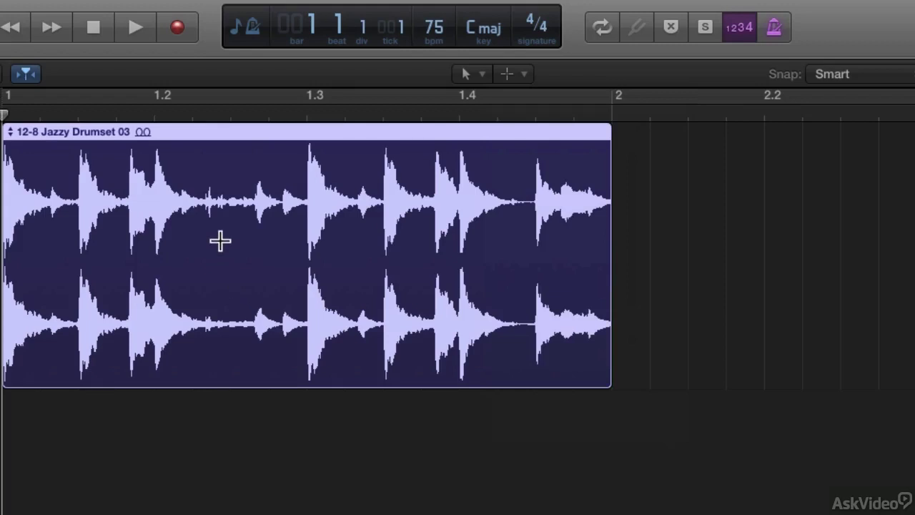
Marquee-copy bars 1.25–1.35 to bar 2.2, trim and move the copy, then undo it
left_click_drag(220, 241, 365, 299)
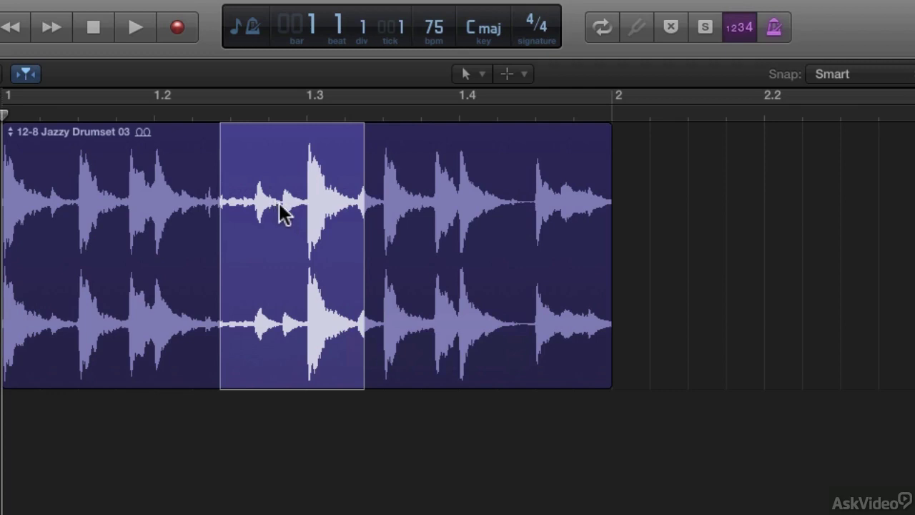
left_click_drag(282, 213, 832, 266)
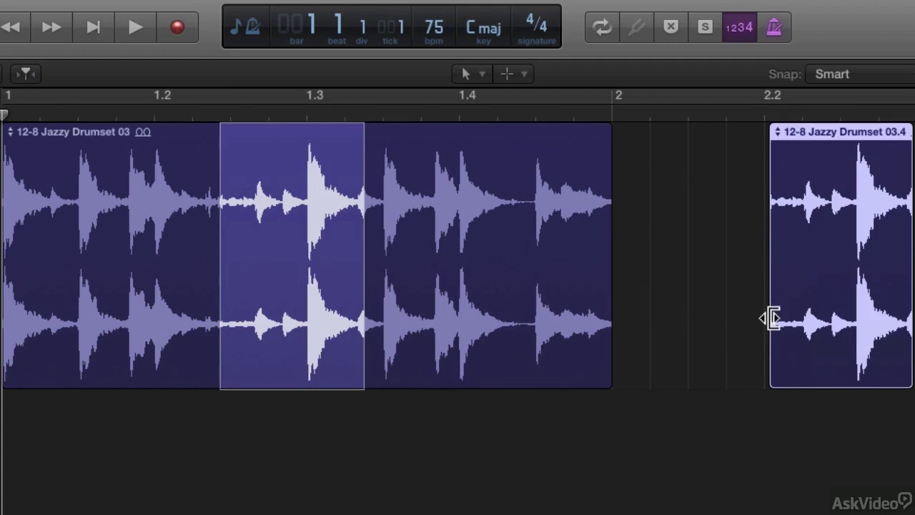
left_click_drag(771, 318, 816, 326)
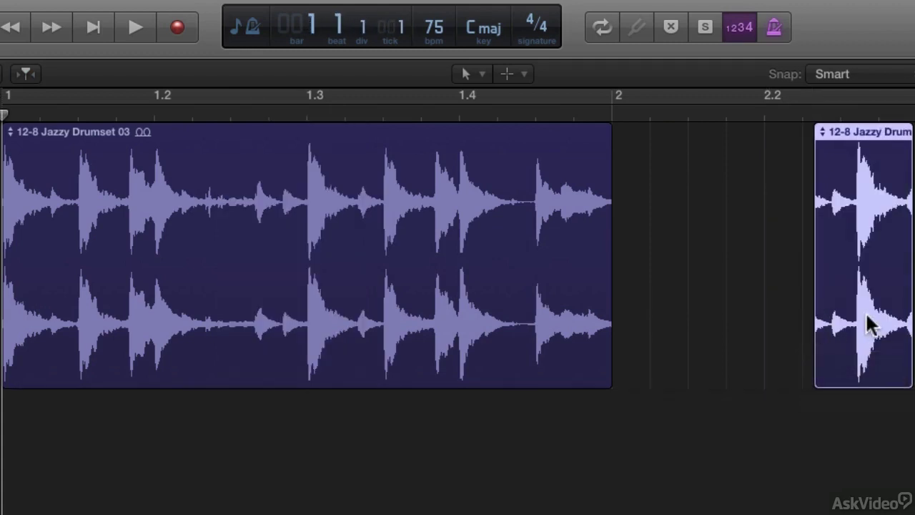
left_click_drag(900, 364, 893, 363)
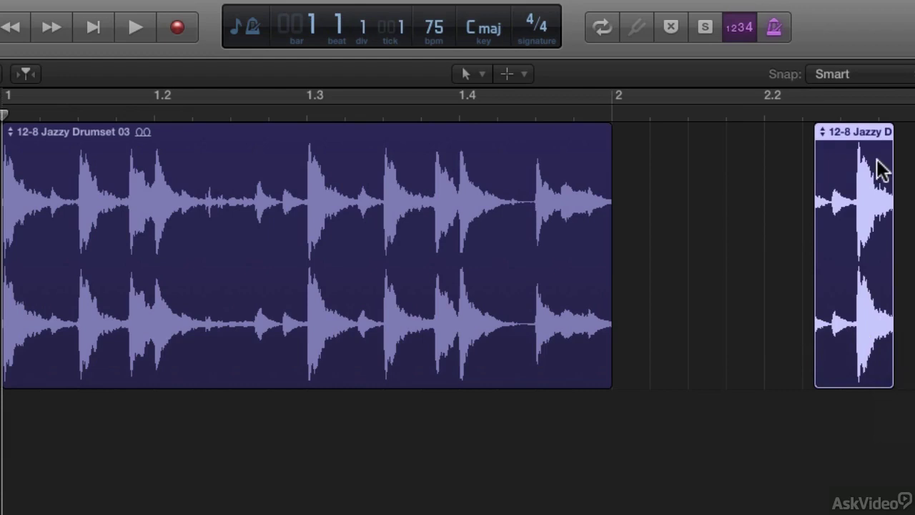
left_click_drag(882, 171, 799, 181)
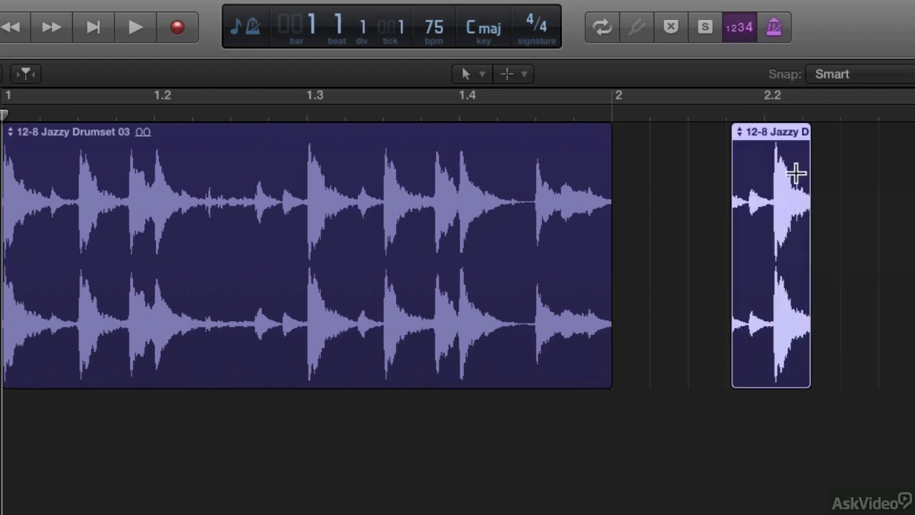
key("super+z")
key("super+z")
key("super+z")
key("super+z")
left_click(796, 173)
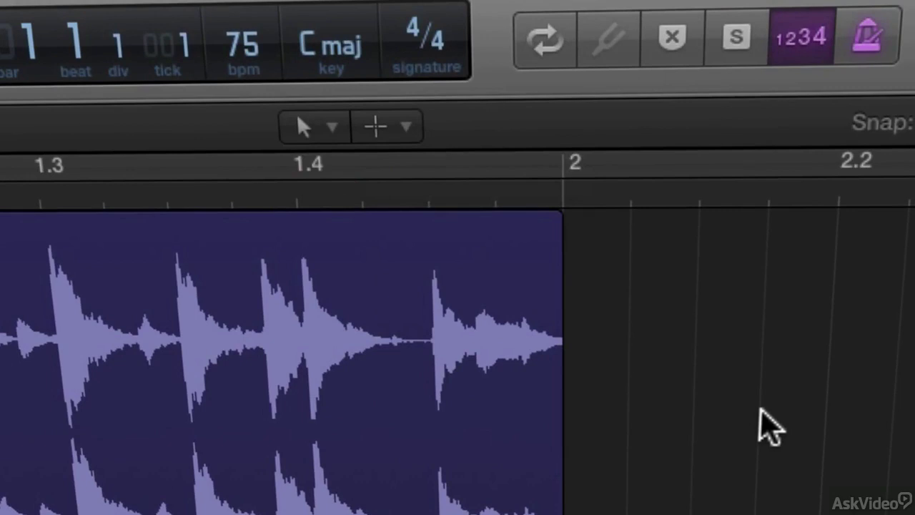
Try Glue as the left-click tool, revert to Pointer, then settle on Marquee
key("t")
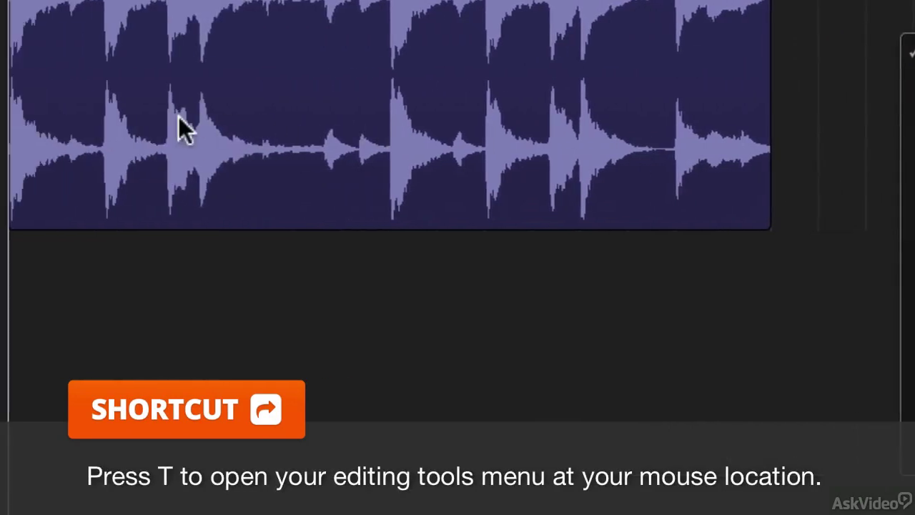
key("t")
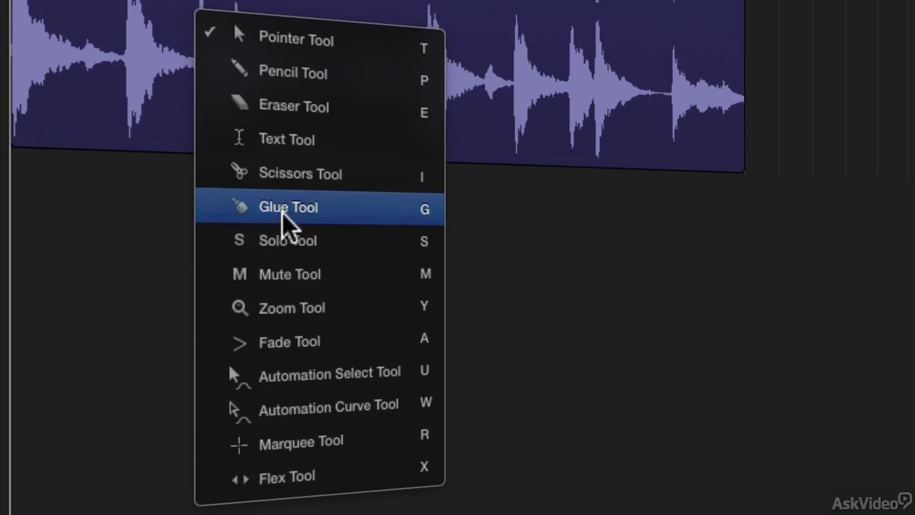
left_click(337, 213)
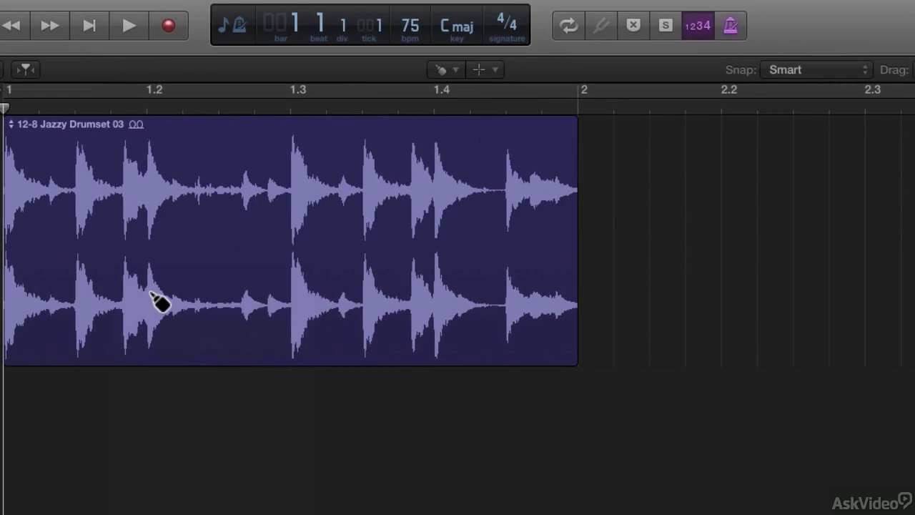
key("t")
key("t")
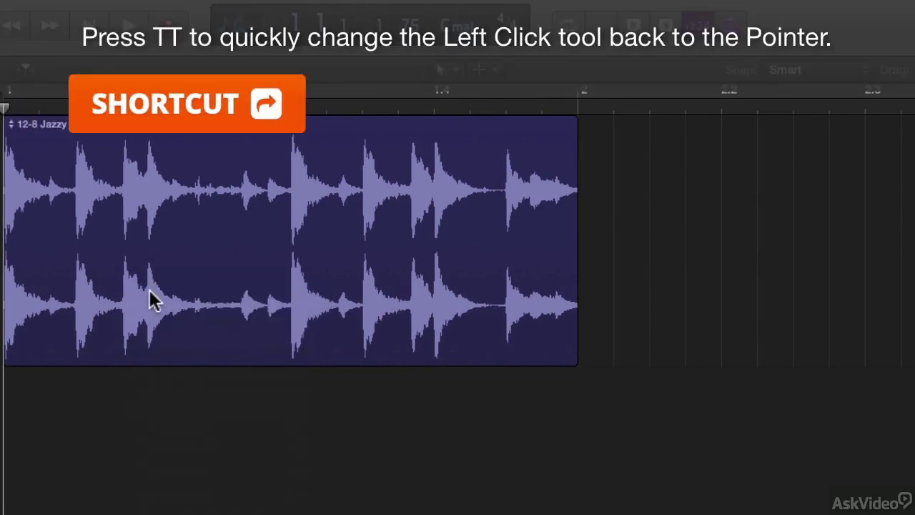
key("t")
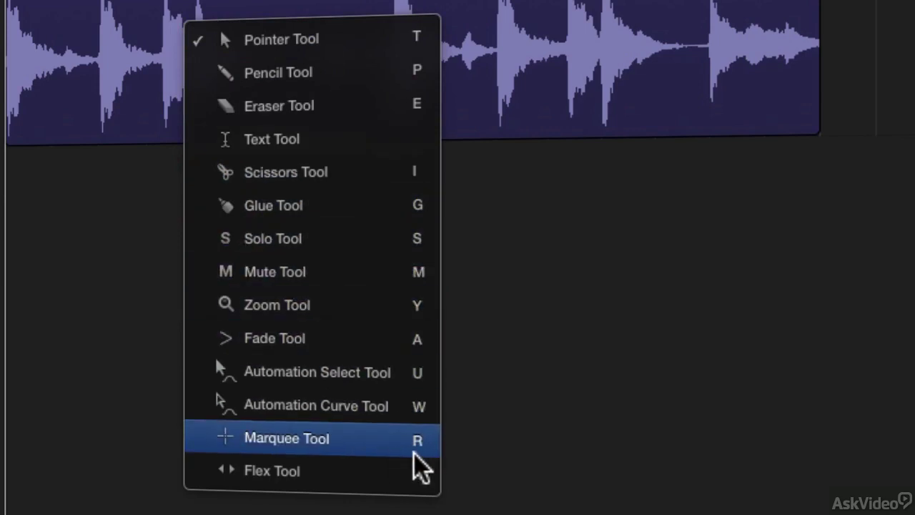
left_click(417, 451)
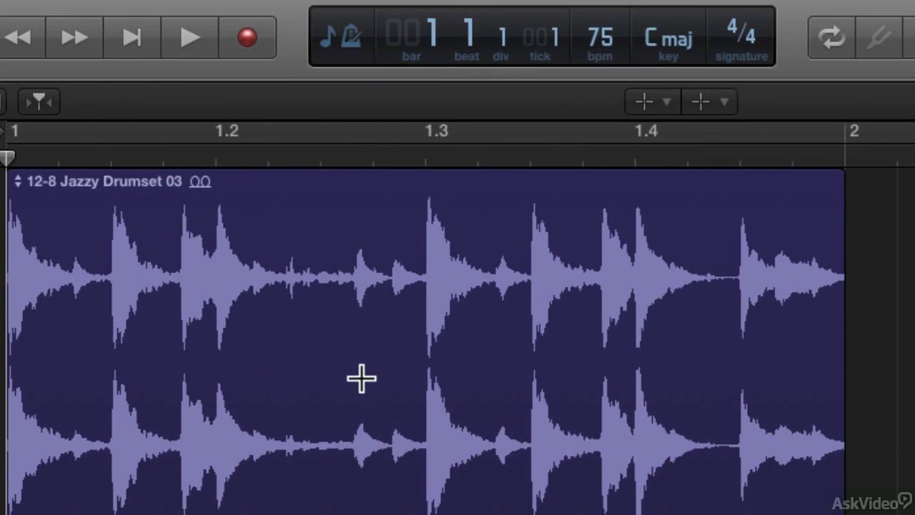
key("t")
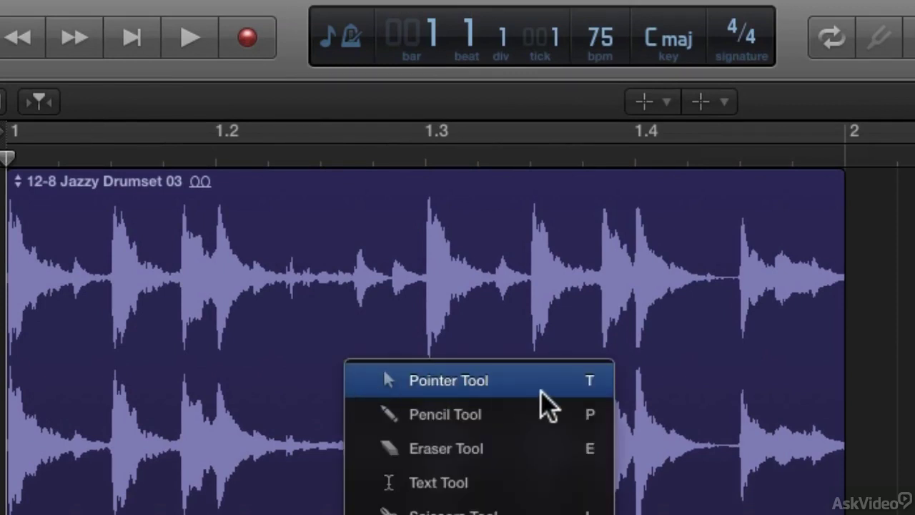
left_click(439, 392)
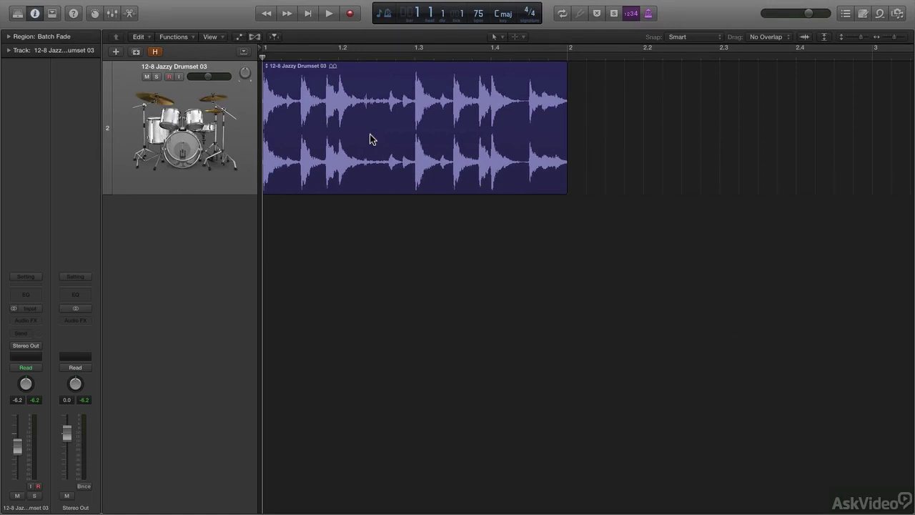
Open Key Commands with Option-K and filter the command list by 'tool'
key("alt+k")
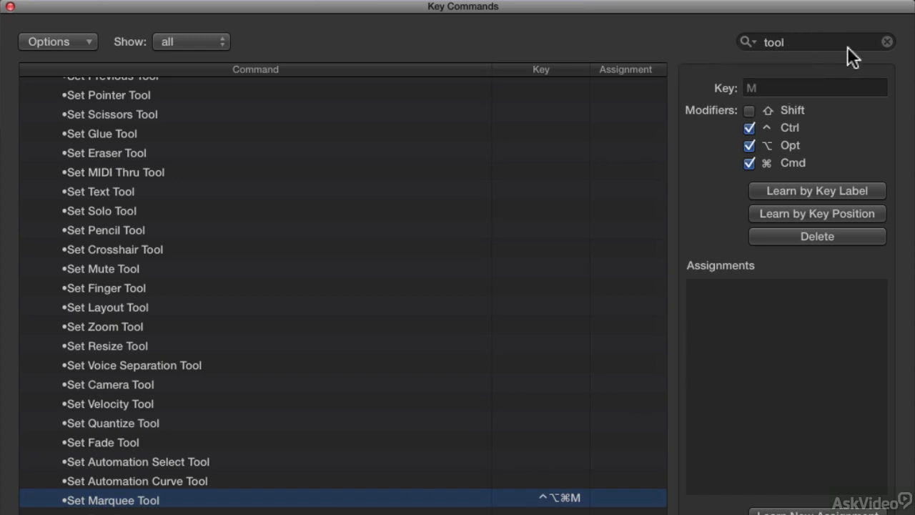
left_click(888, 42)
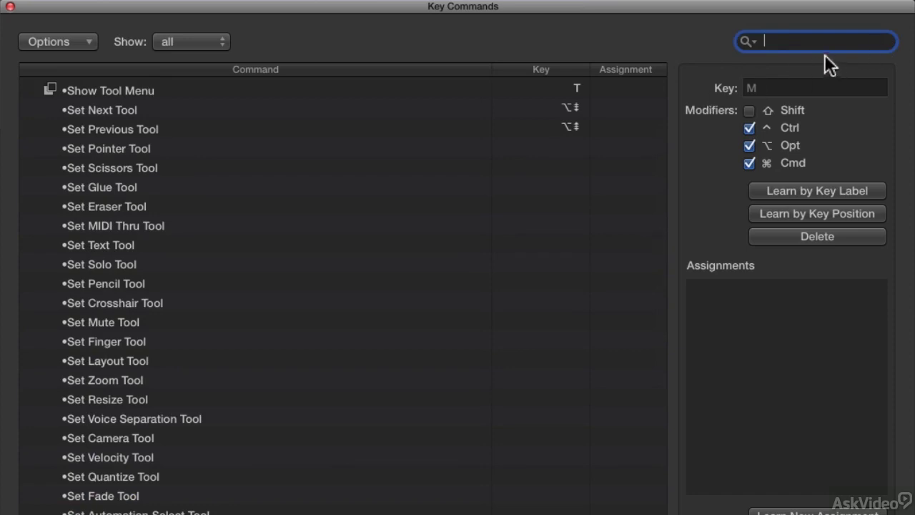
scroll(551, 214, "up", 15)
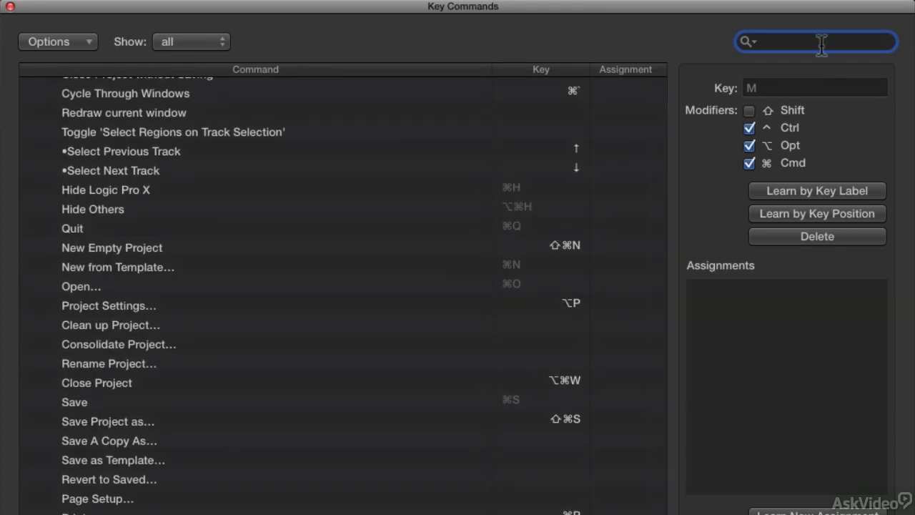
type("tool")
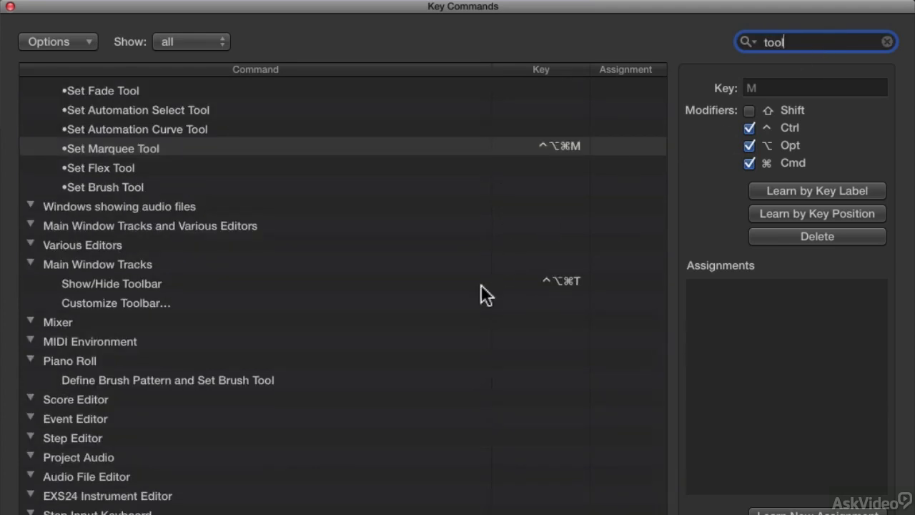
scroll(472, 302, "up", 5)
scroll(471, 304, "up", 6)
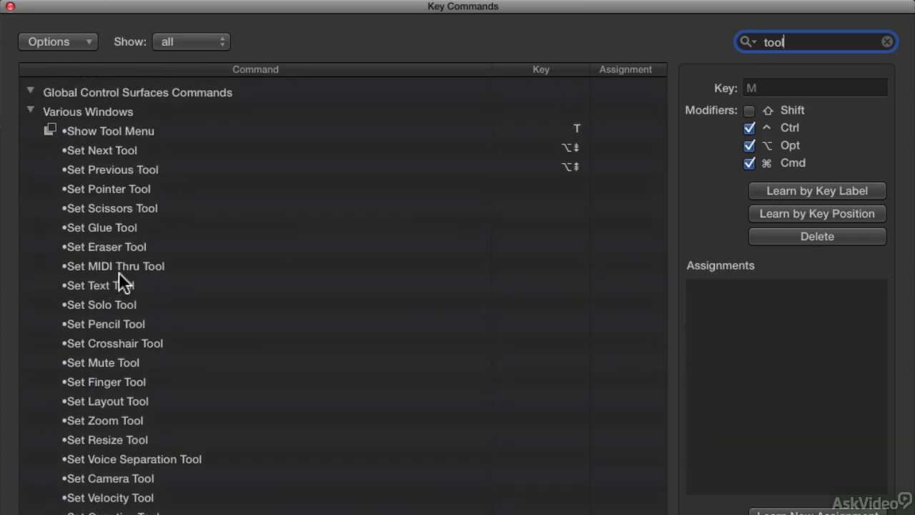
Inspect the Set MIDI Thru, Finger, Velocity, Flex, Marquee and Fade Tool commands
left_click(123, 266)
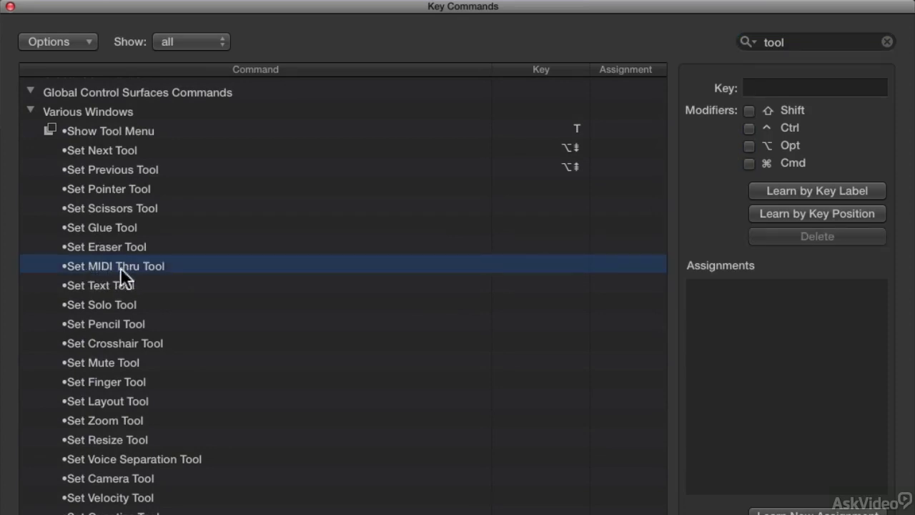
left_click(118, 381)
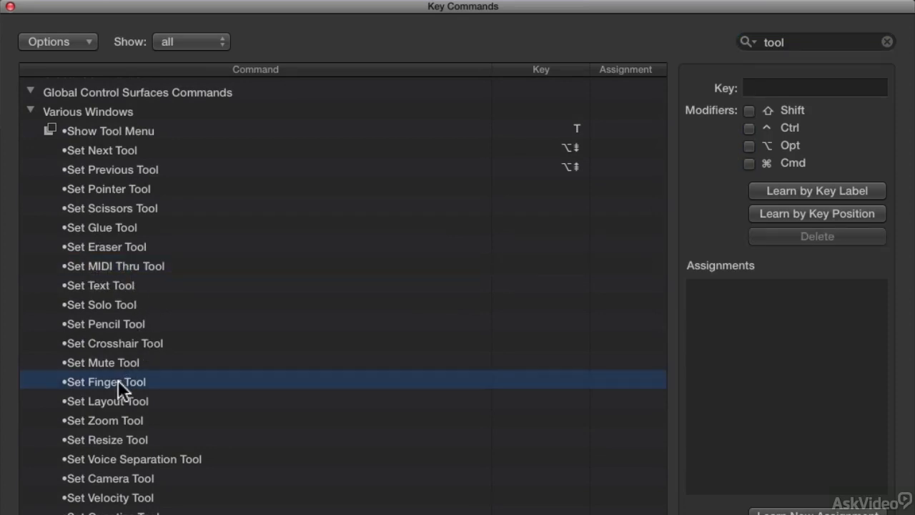
scroll(172, 382, "down", 5)
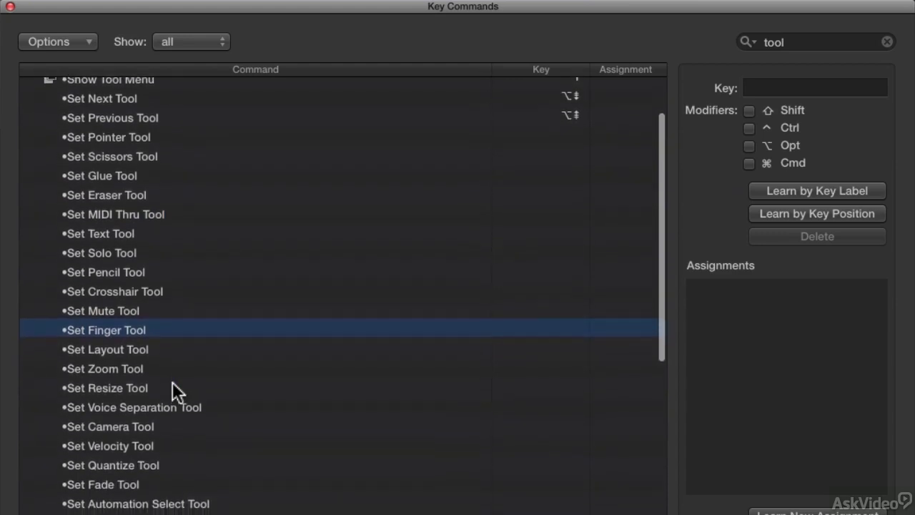
left_click(141, 388)
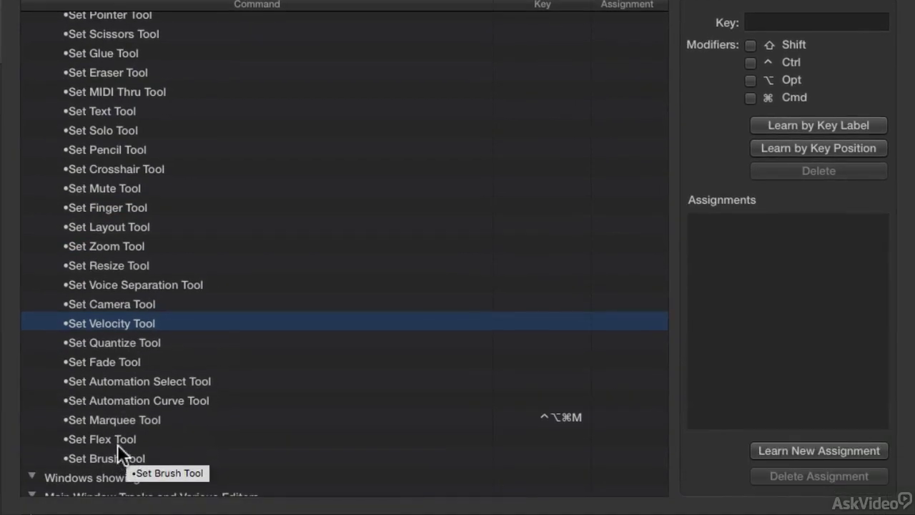
left_click(125, 503)
left_click(121, 420)
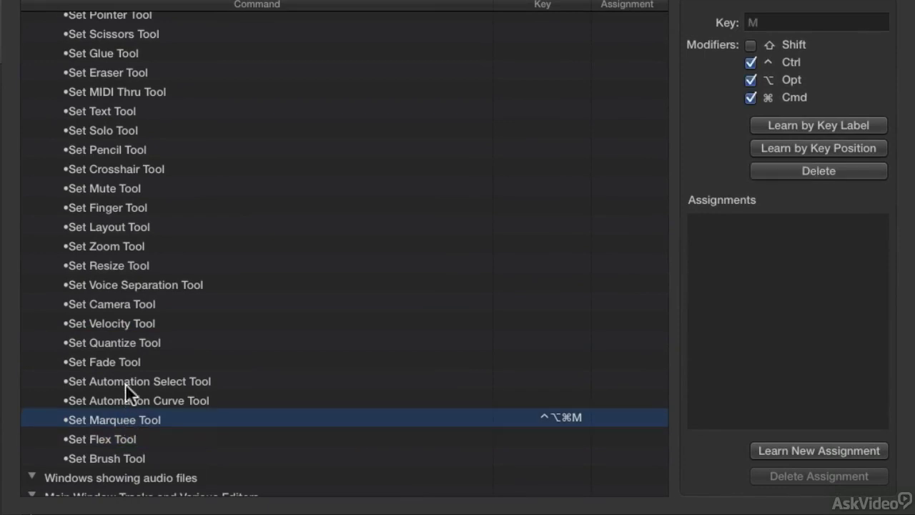
left_click(121, 361)
Inspect Set Text, Solo, Glue and Scissors Tool, ending on Set Marquee Tool's Control-Option-Command-M shortcut
scroll(159, 229, "up", 3)
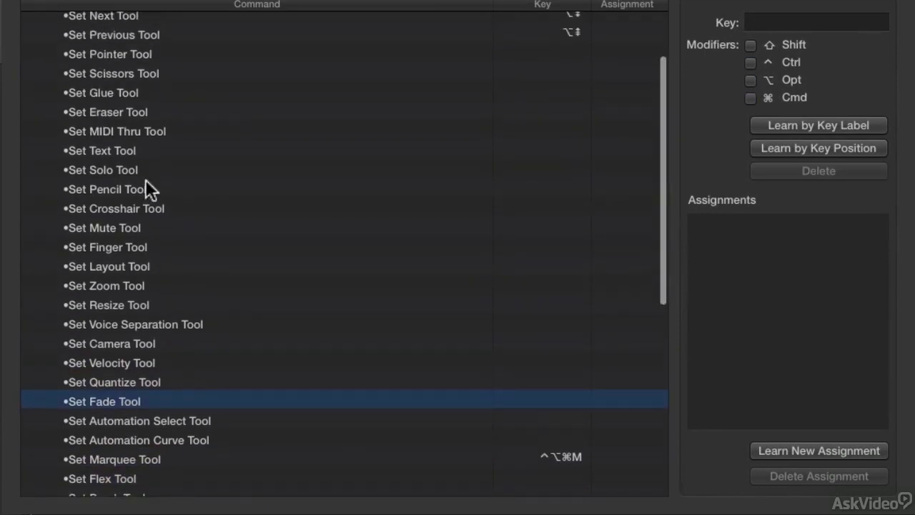
left_click(139, 154)
left_click(136, 172)
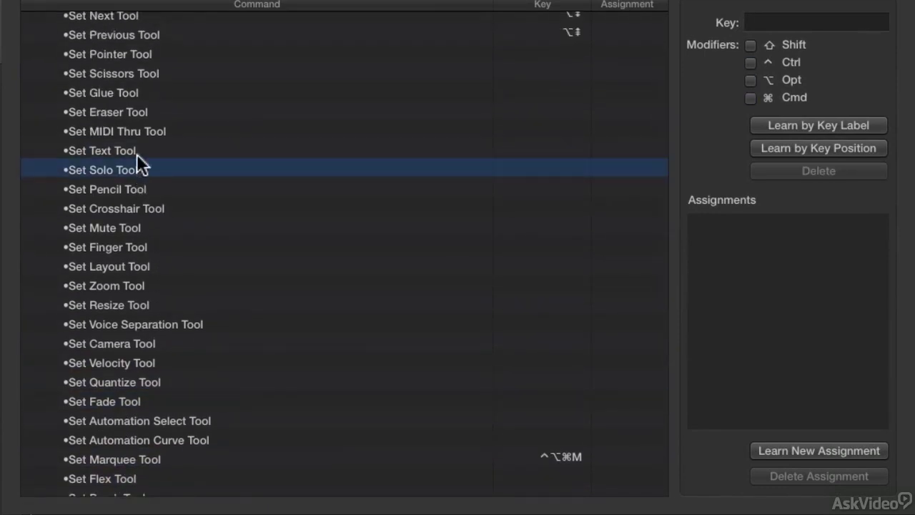
left_click(133, 93)
left_click(133, 72)
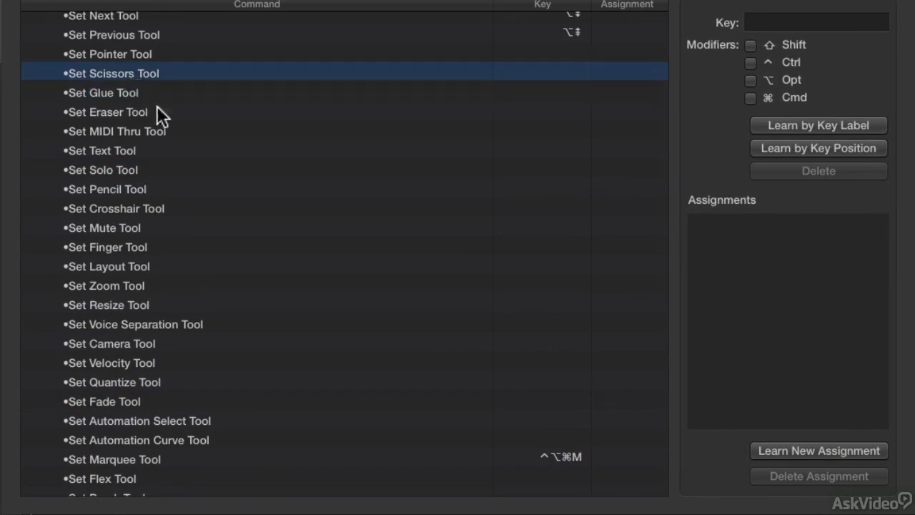
left_click(286, 459)
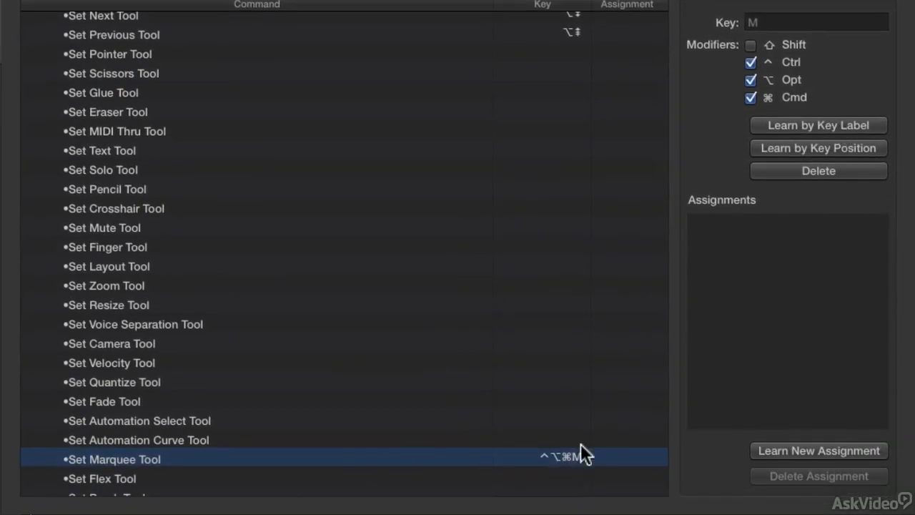
Reassign Set Marquee Tool to a learned Control-Option-Command-M shortcut, then close Key Commands
left_click(813, 172)
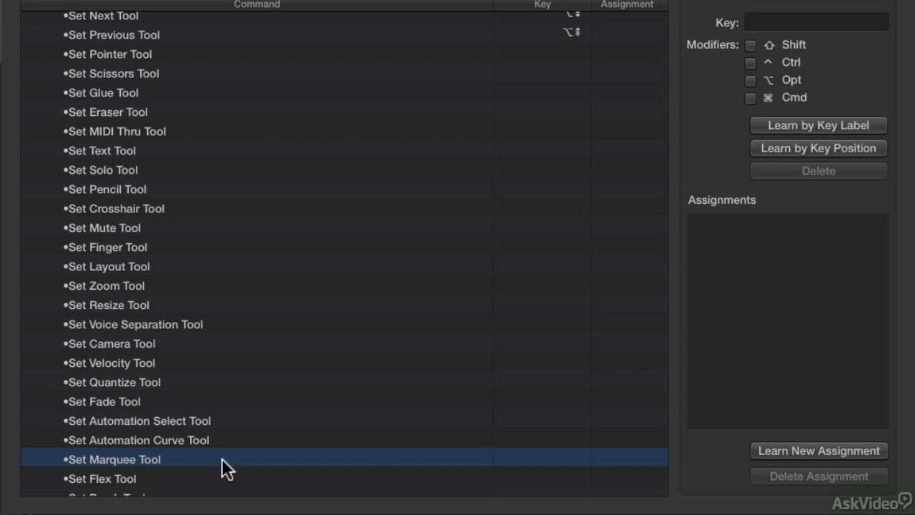
left_click(801, 125)
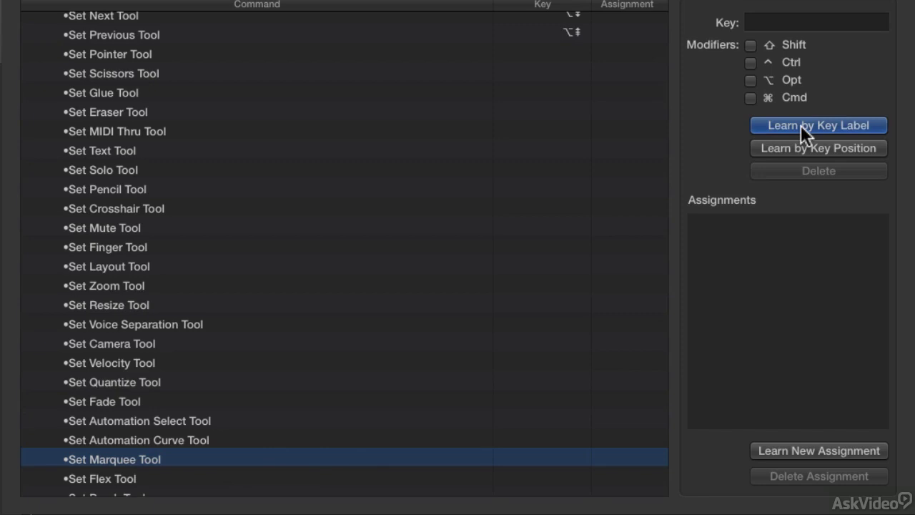
key("ctrl+alt+super+m")
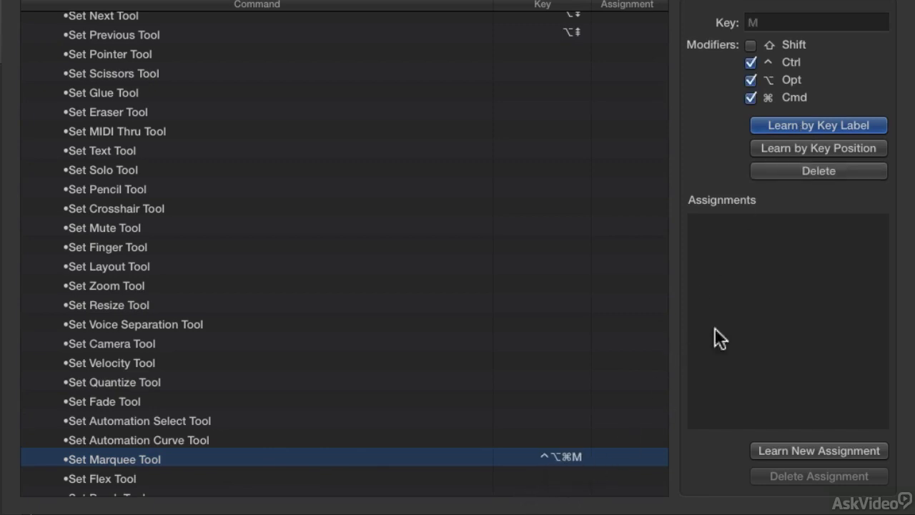
left_click(824, 126)
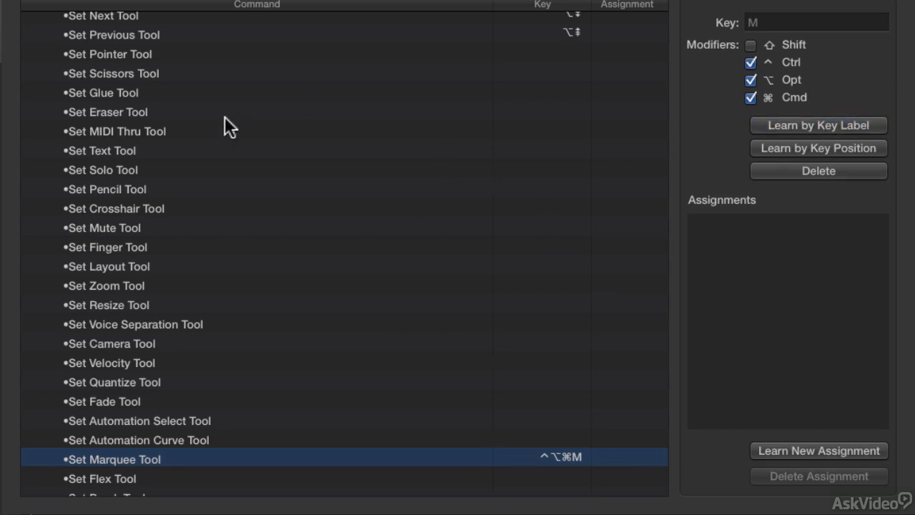
left_click(14, 10)
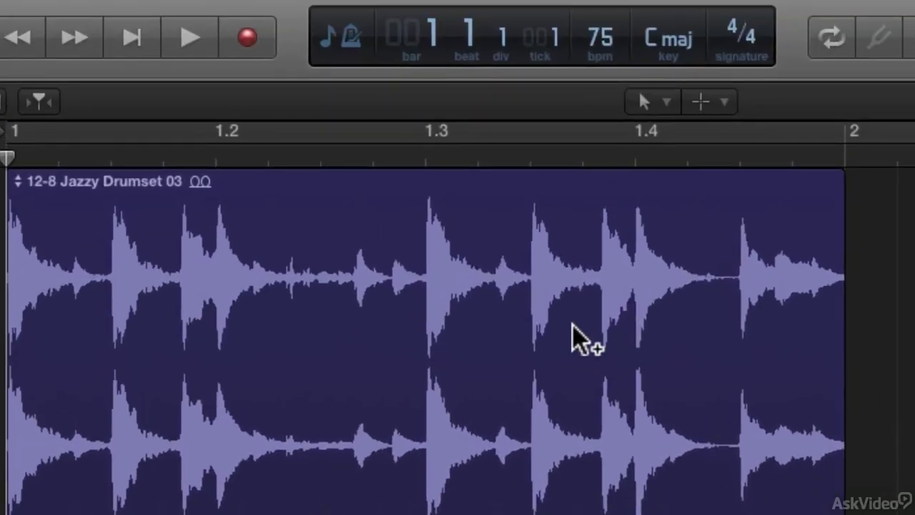
key("t")
key("r")
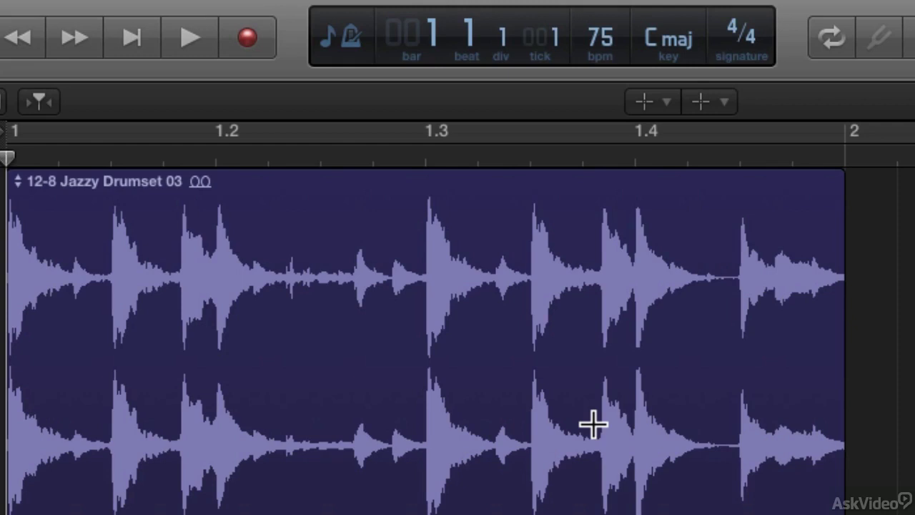
key("t")
key("t")
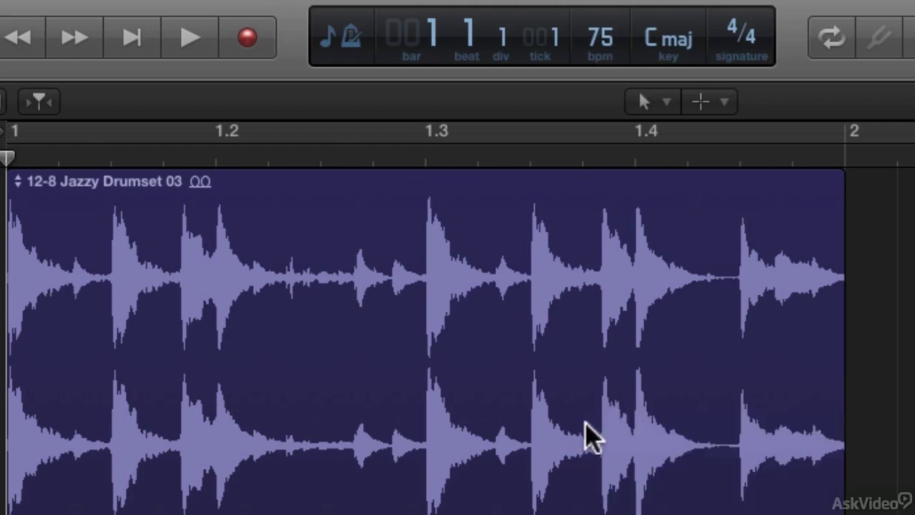